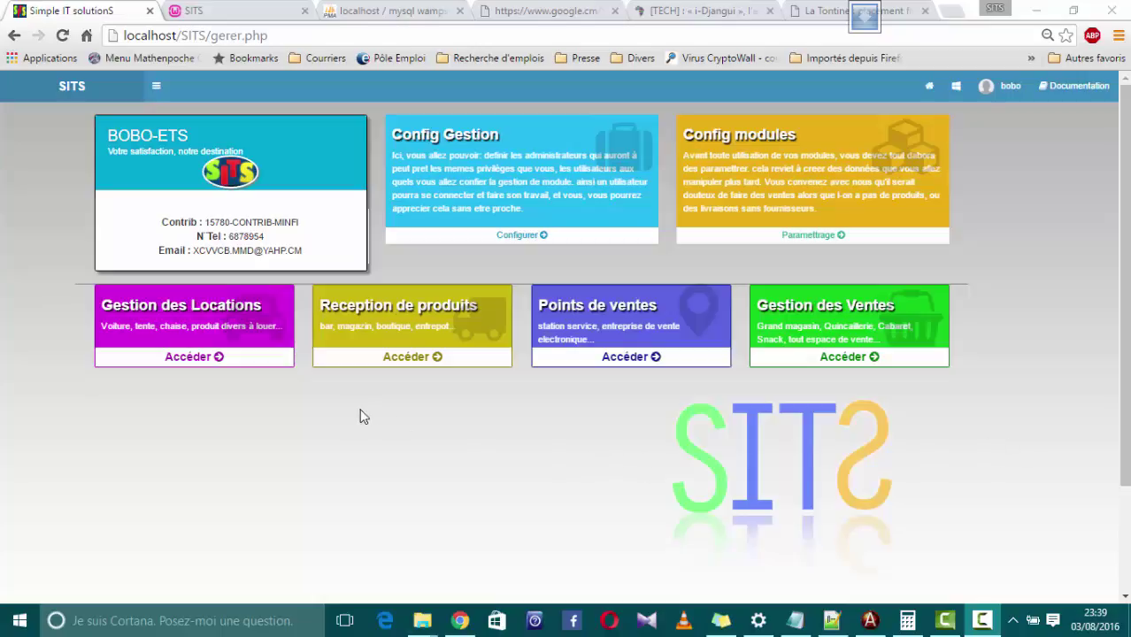
# - Open the Gestion des Locations module, look over the latest rental's details, and start a new rental entry
pyautogui.click(193, 357)
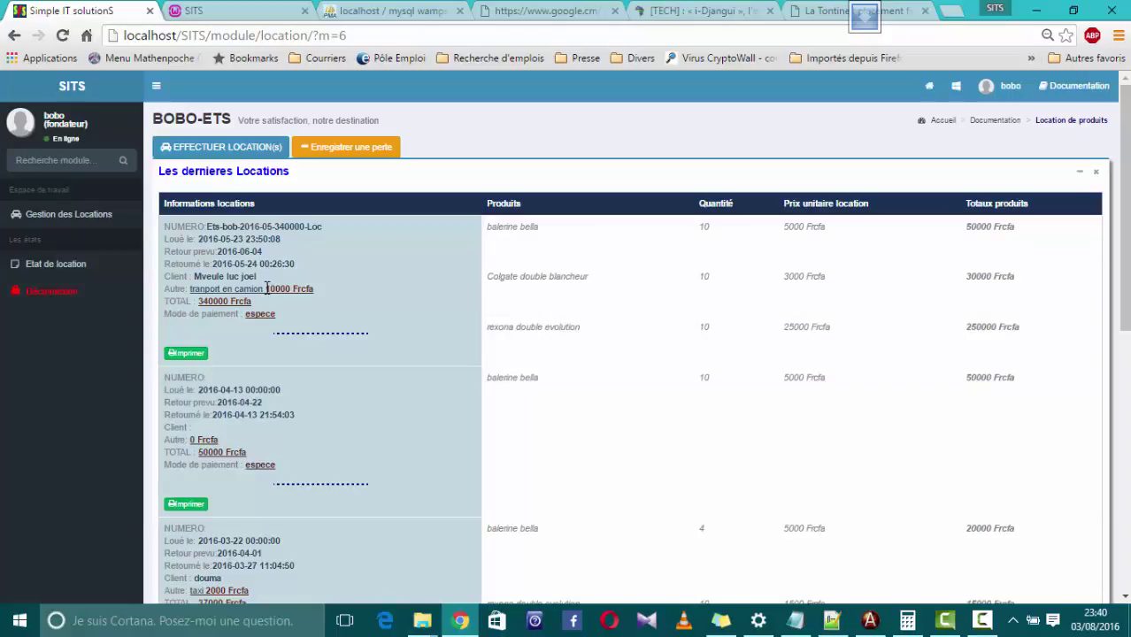
pyautogui.moveTo(264, 289); pyautogui.dragTo(293, 290)
pyautogui.moveTo(199, 301); pyautogui.dragTo(229, 304)
pyautogui.click(239, 262)
pyautogui.click(227, 155)
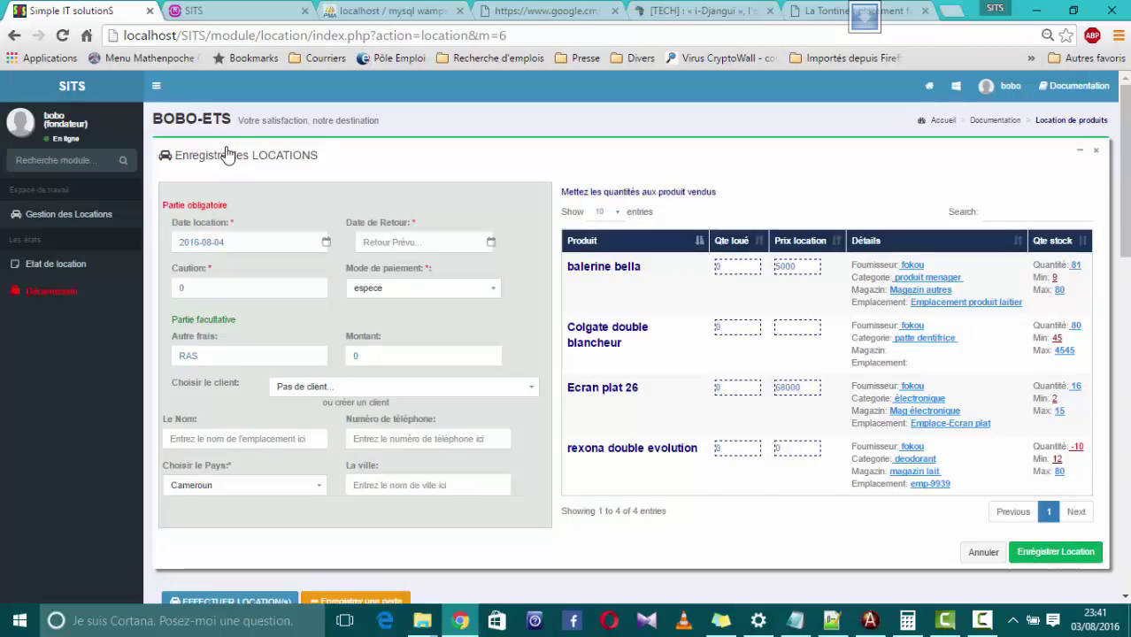
# - Keep the rental date at 2016-08-04 and set the expected return date to 2016-08-06
pyautogui.click(229, 246)
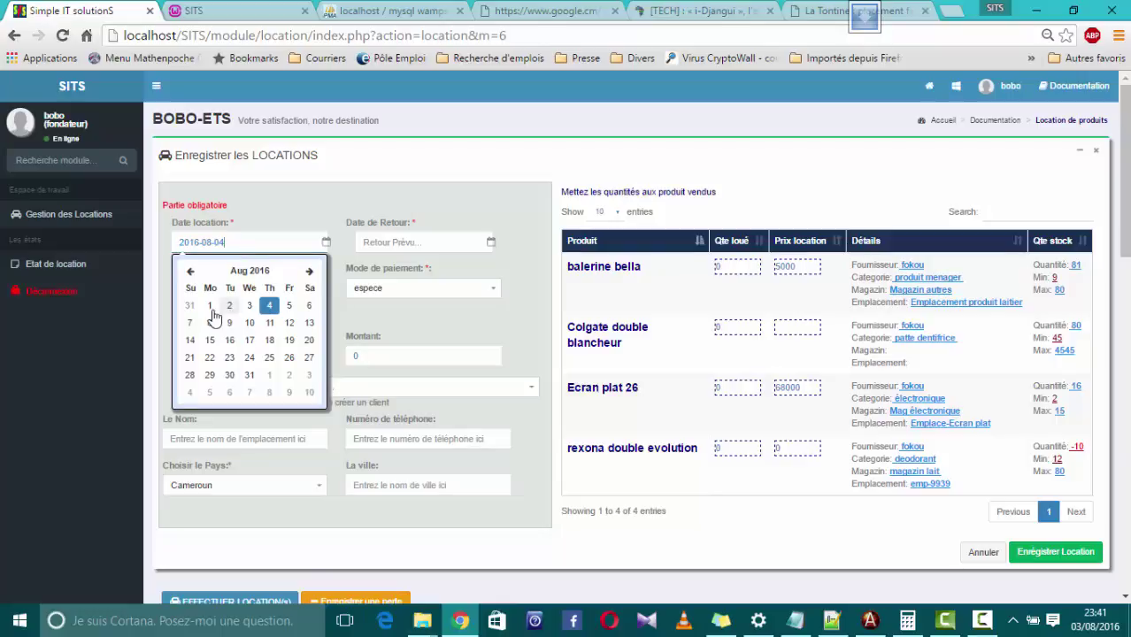
pyautogui.click(272, 225)
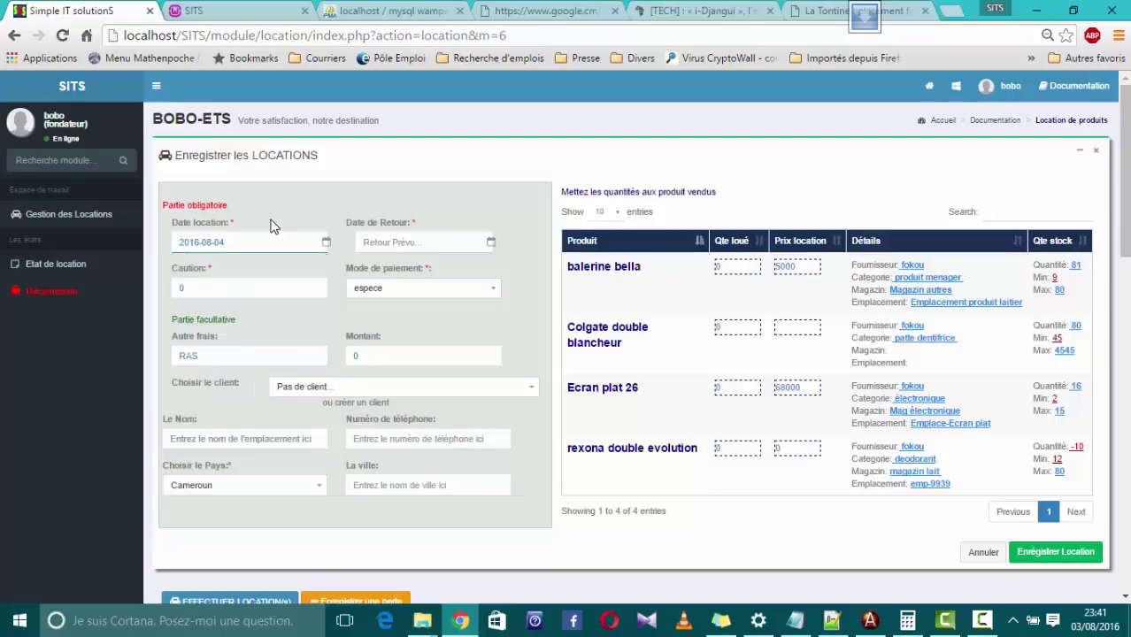
pyautogui.click(388, 247)
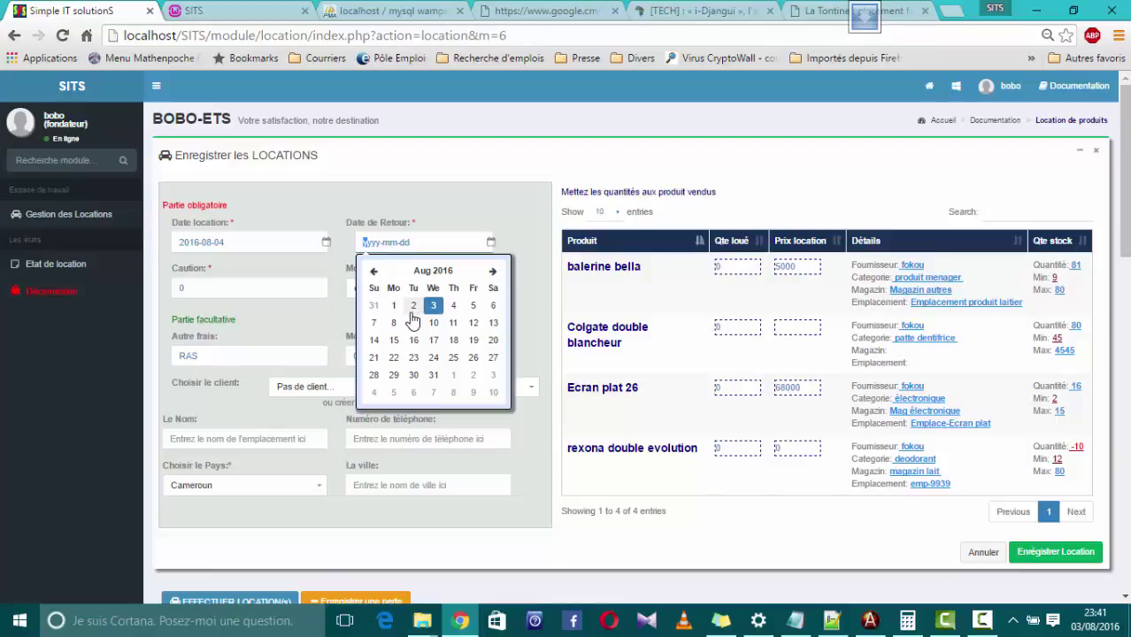
pyautogui.click(494, 307)
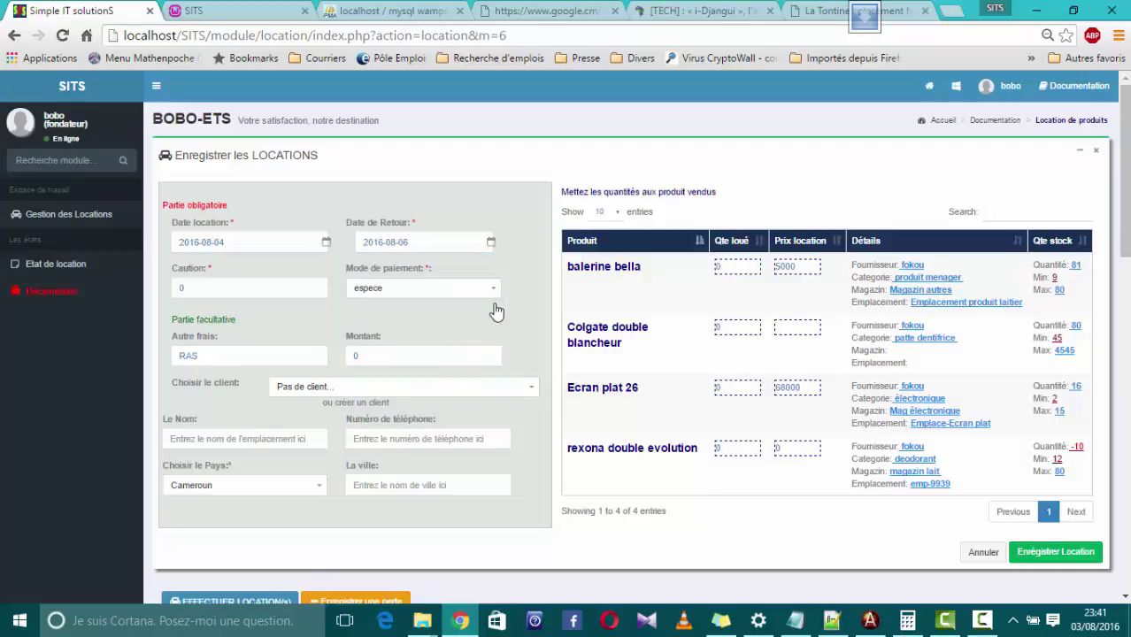
# - Set the rental's deposit (caution) to 7500 and keep espece as the payment mode
pyautogui.doubleClick(207, 287)
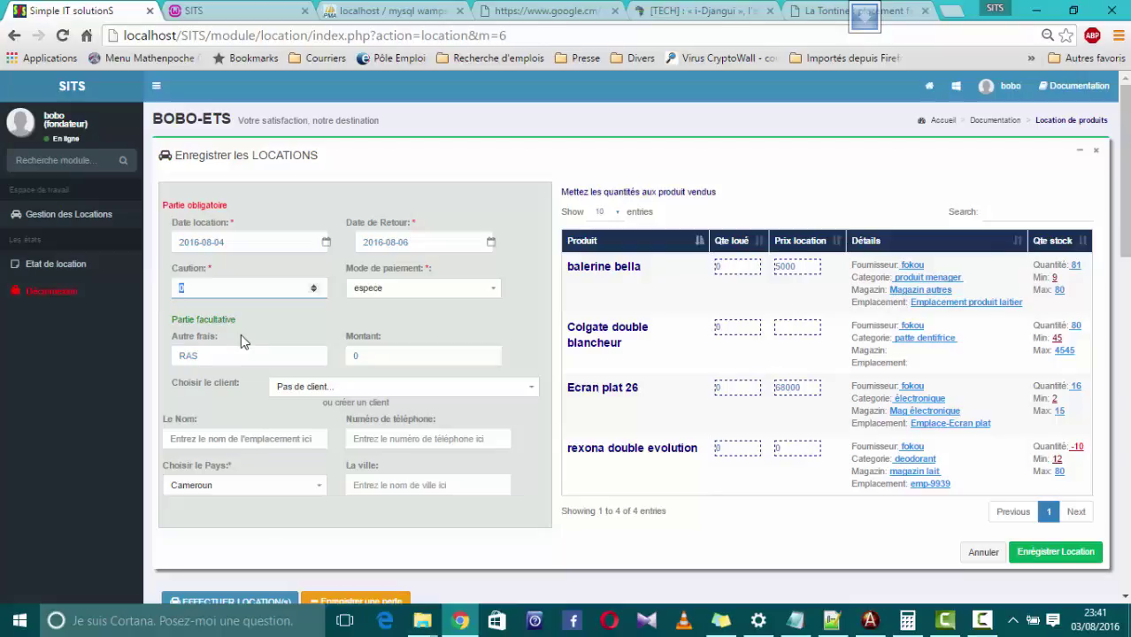
pyautogui.write('7500')
pyautogui.click(392, 297)
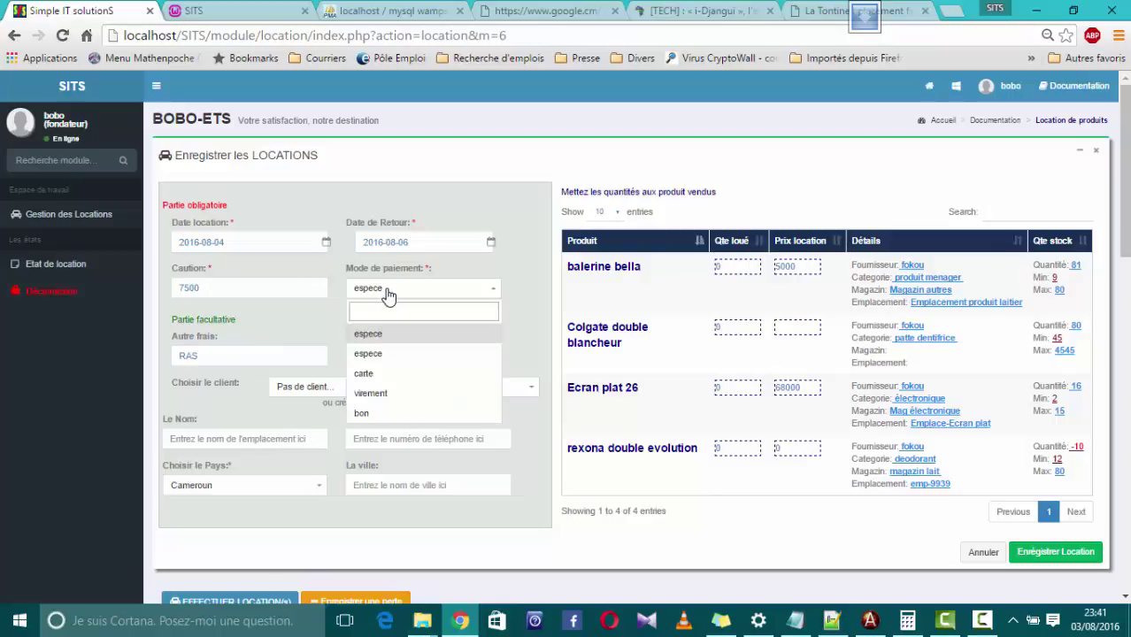
pyautogui.click(387, 296)
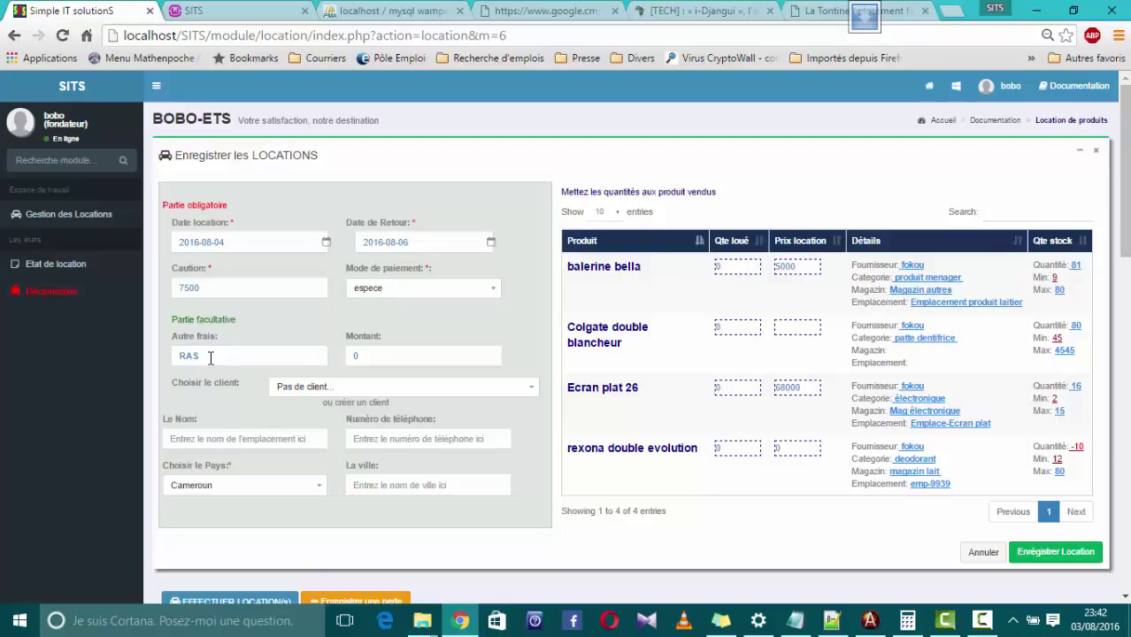
# - Enter Taxi as the other fee with an amount of 1000, and select the third existing client for the rental
pyautogui.moveTo(211, 357); pyautogui.dragTo(161, 357)
pyautogui.write('Ta')
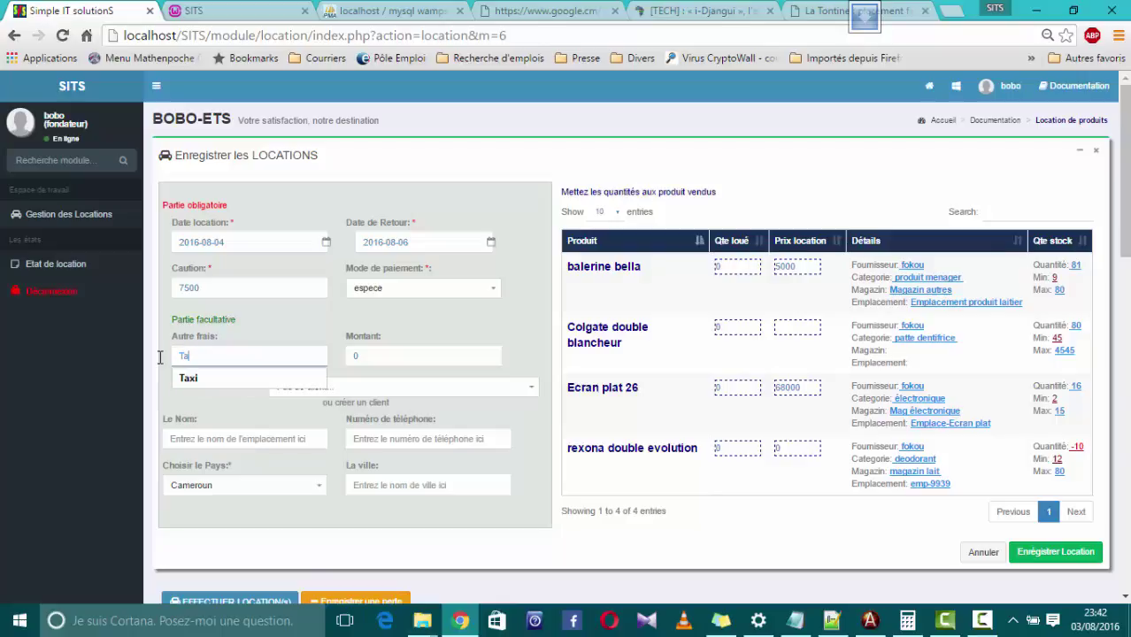
pyautogui.write('xi')
pyautogui.press('Tab')
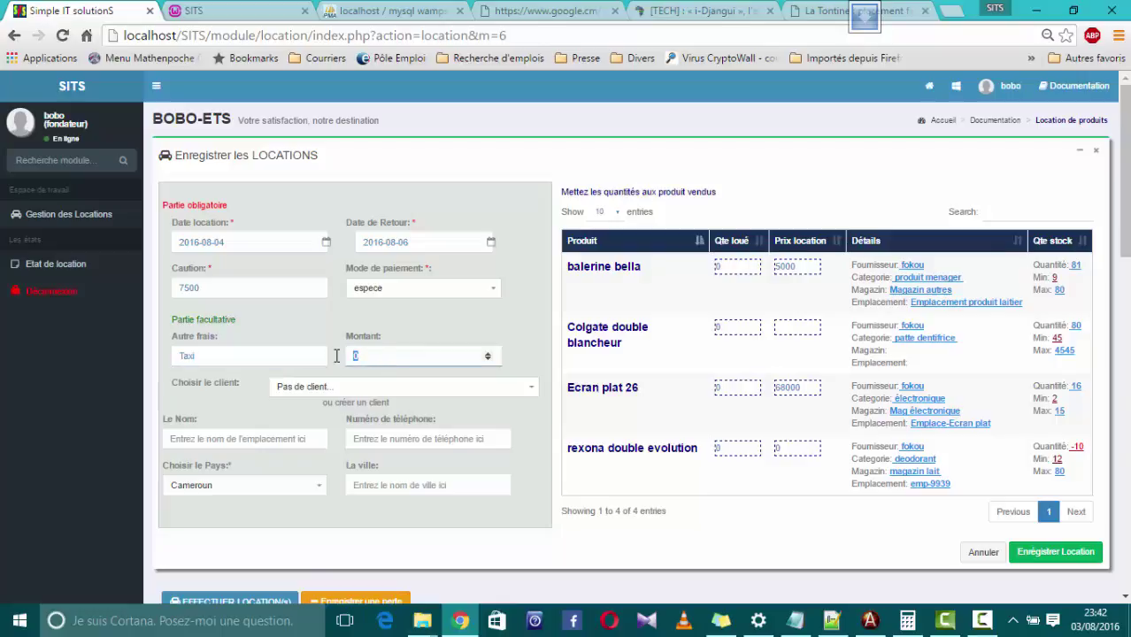
pyautogui.write('1000')
pyautogui.click(517, 393)
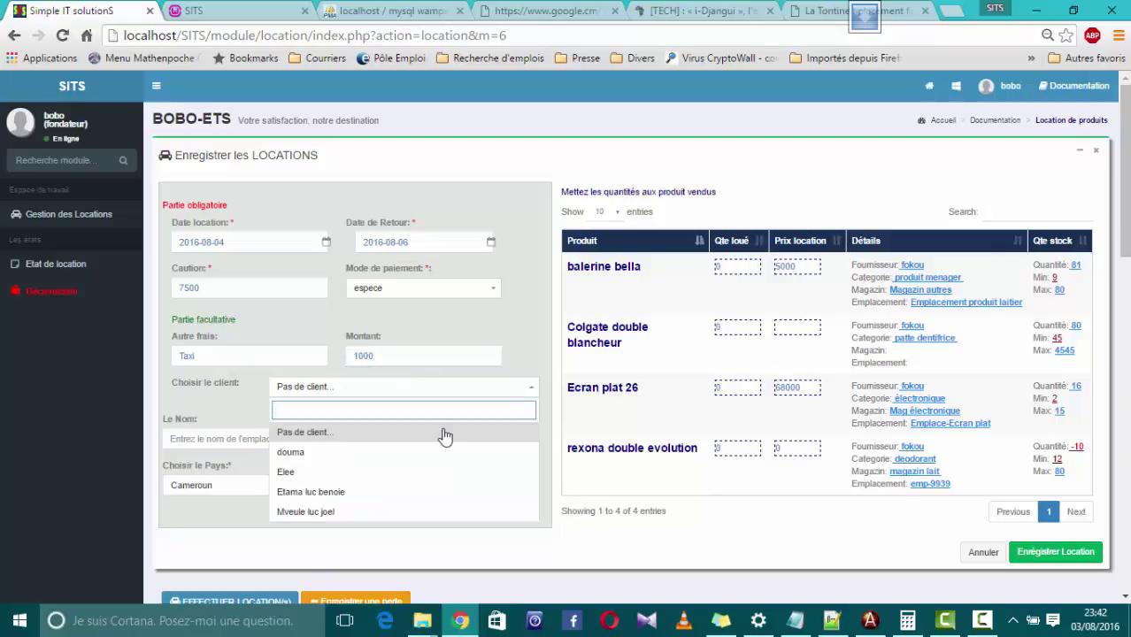
pyautogui.click(348, 493)
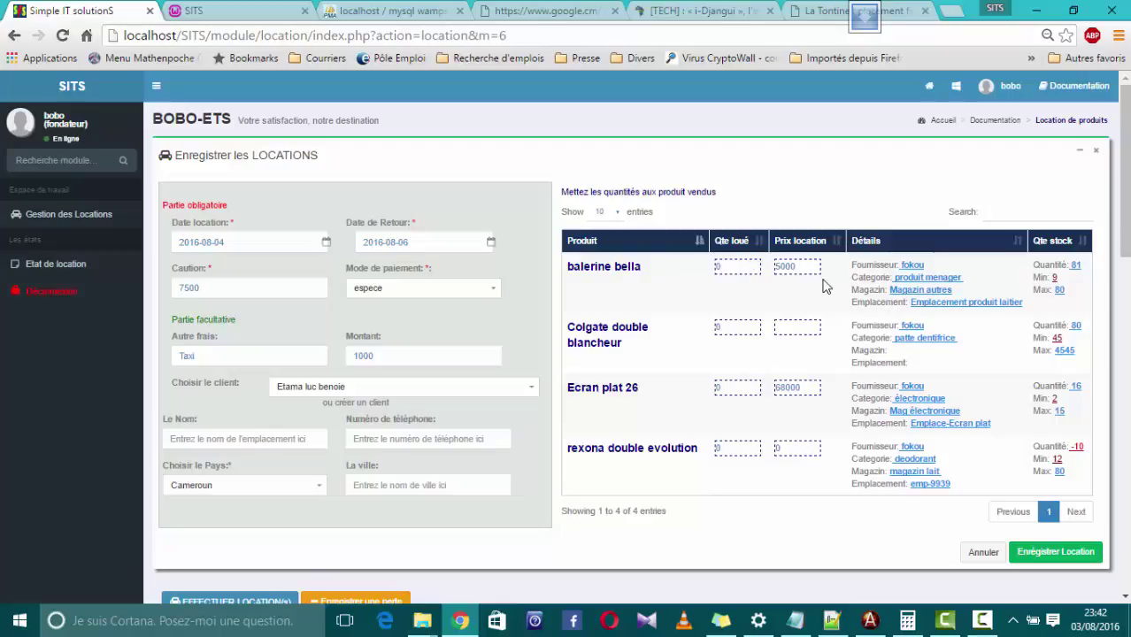
# - Filter the products by "rex" and set rexona double evolution to a rented quantity of 5 at a rental price of 1500
pyautogui.click(1004, 214)
pyautogui.write('rex')
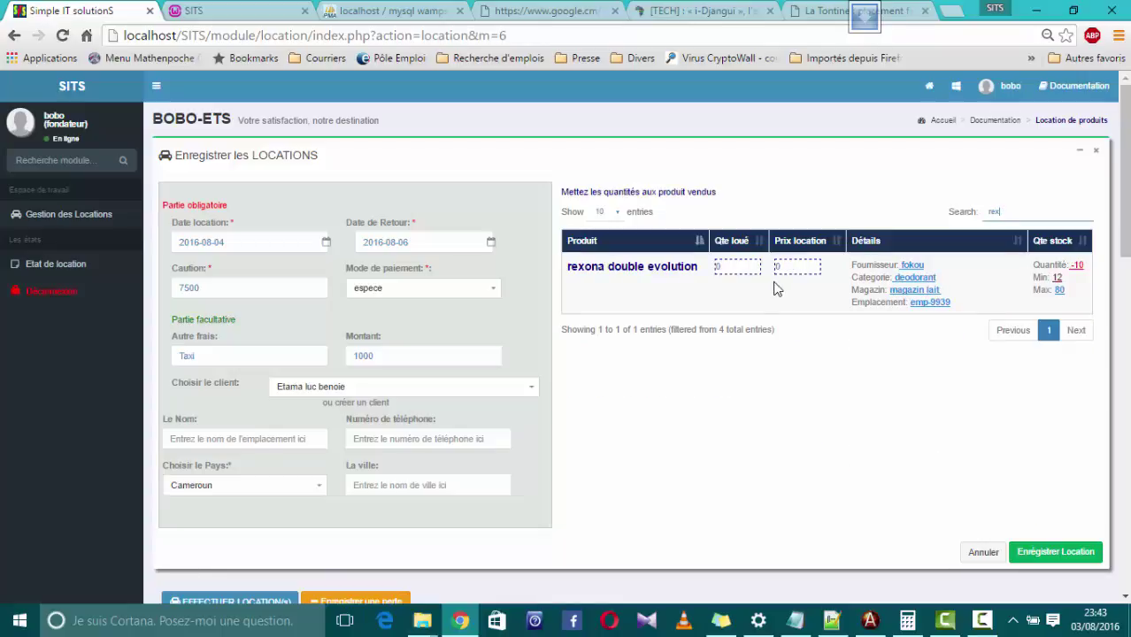
pyautogui.moveTo(725, 266); pyautogui.dragTo(704, 267)
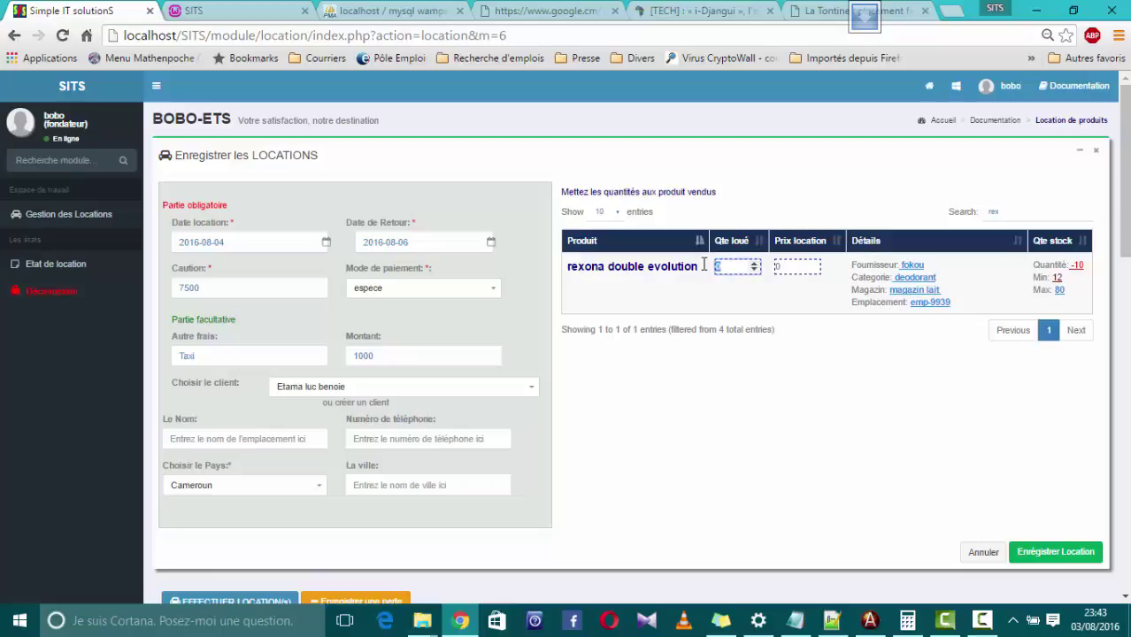
pyautogui.write('5')
pyautogui.moveTo(790, 266); pyautogui.dragTo(768, 266)
pyautogui.write('1')
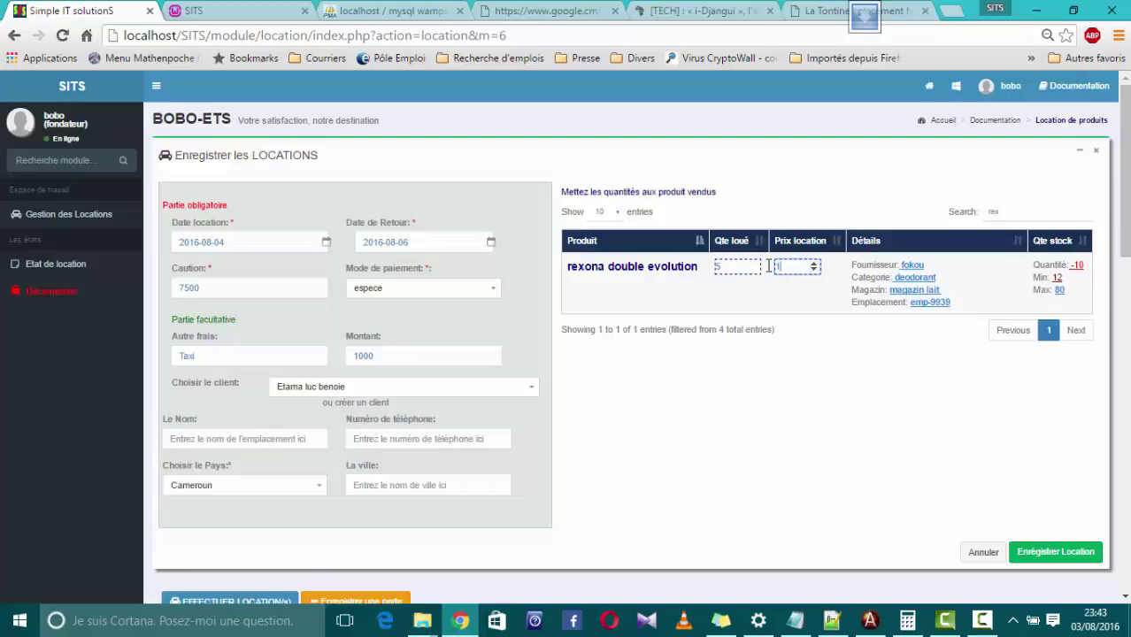
pyautogui.write('500')
# - Filter the products by "ecr", set the rented quantity of Ecran plat 26 to 7, and clear the filter
pyautogui.moveTo(1006, 212); pyautogui.dragTo(967, 218)
pyautogui.press('BackSpace')
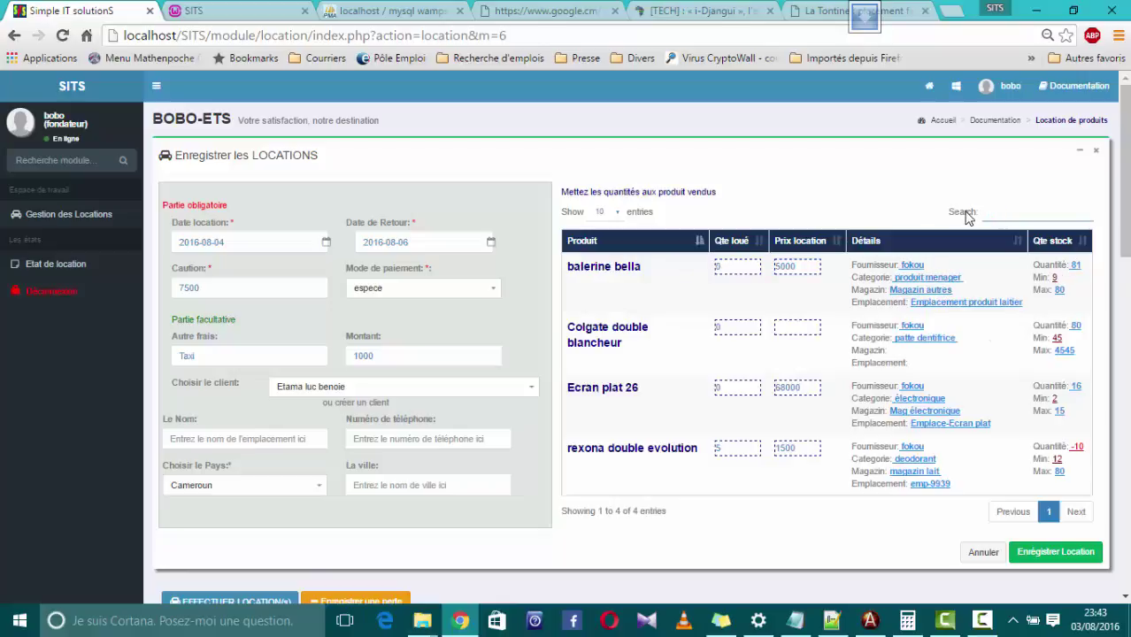
pyautogui.write('ecr')
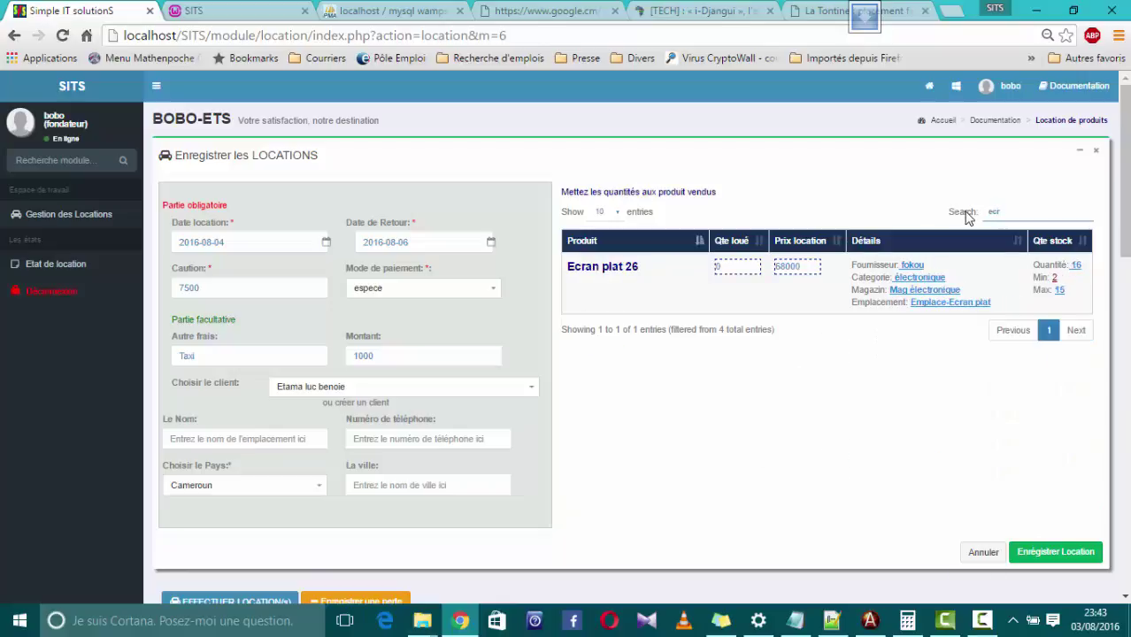
pyautogui.doubleClick(722, 267)
pyautogui.write('7')
pyautogui.click(946, 215)
pyautogui.press('BackSpace')
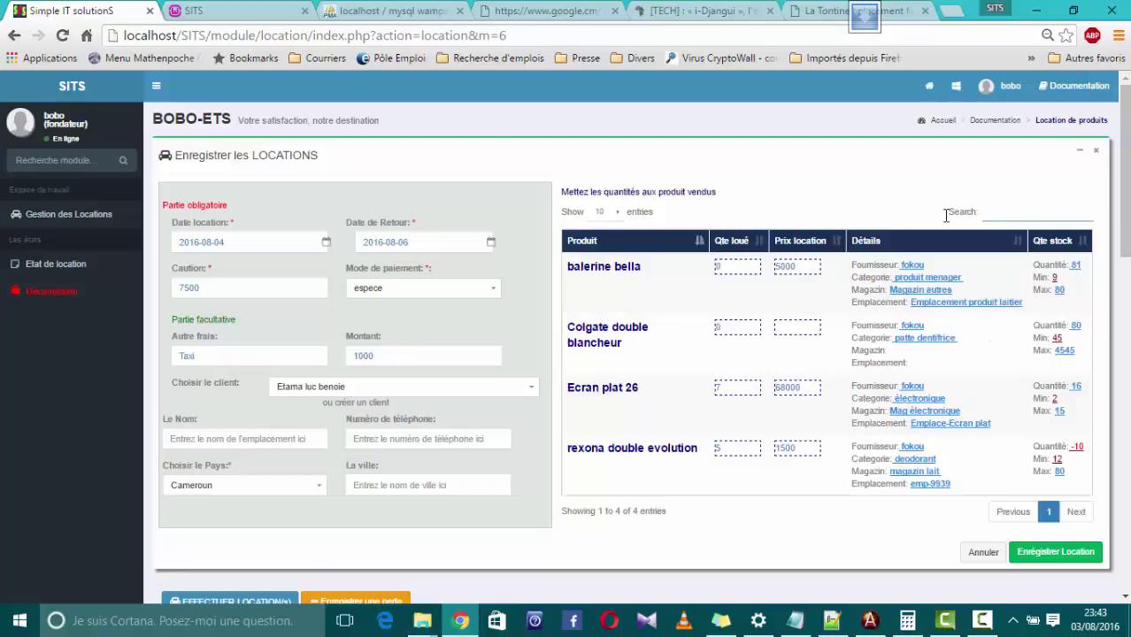
# - Check the quantities and prices of Ecran plat 26 and rexona double evolution, and save the rental
pyautogui.click(723, 390)
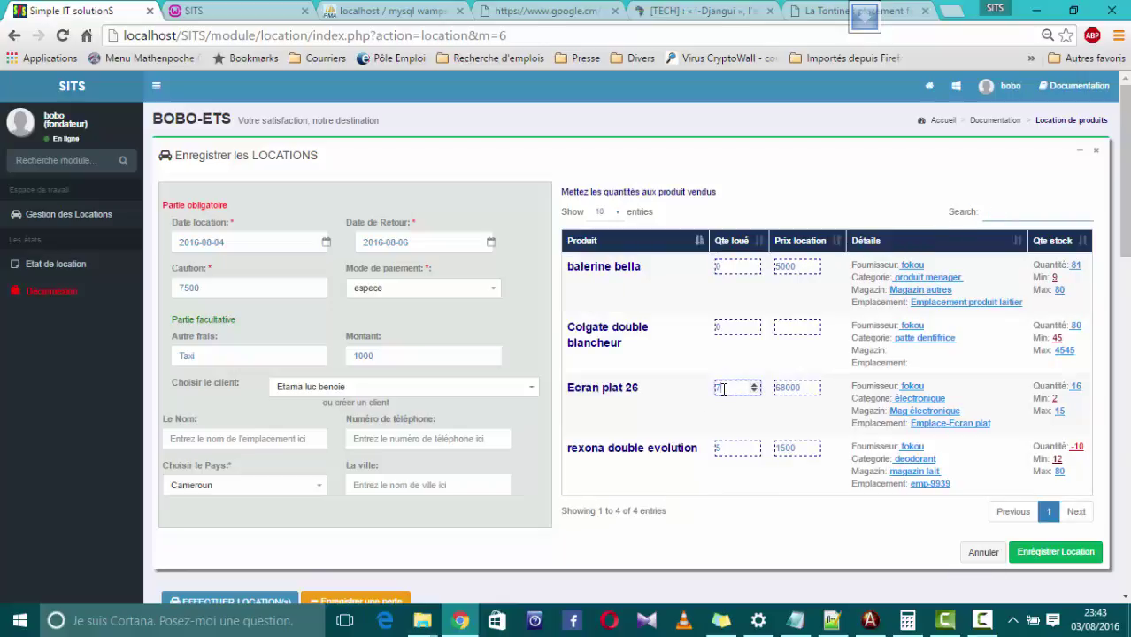
pyautogui.click(729, 448)
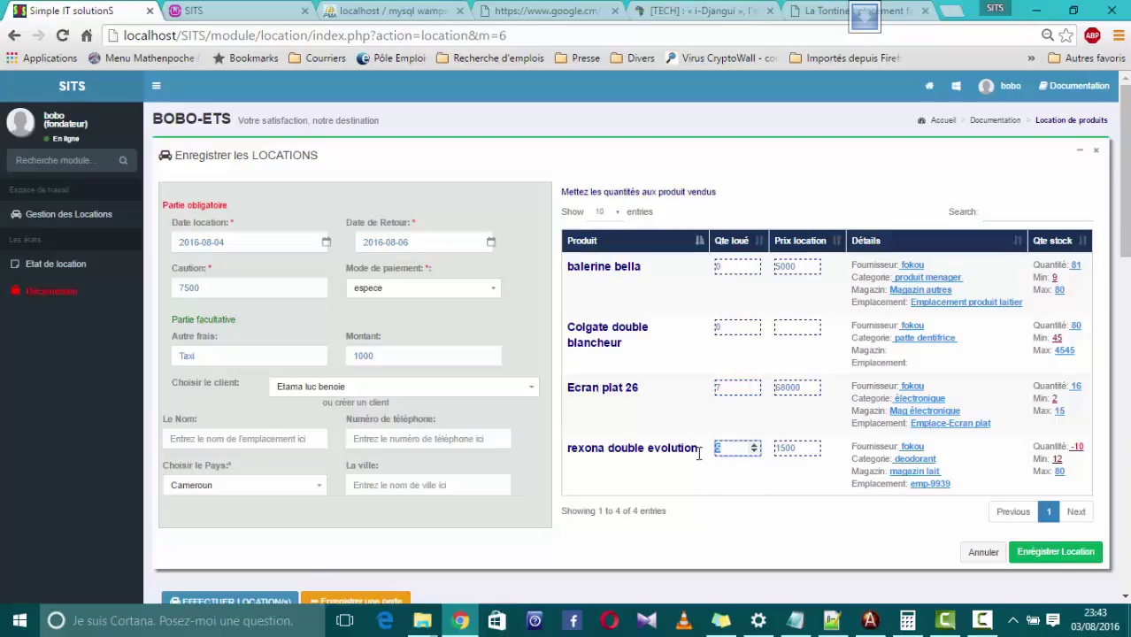
pyautogui.doubleClick(802, 449)
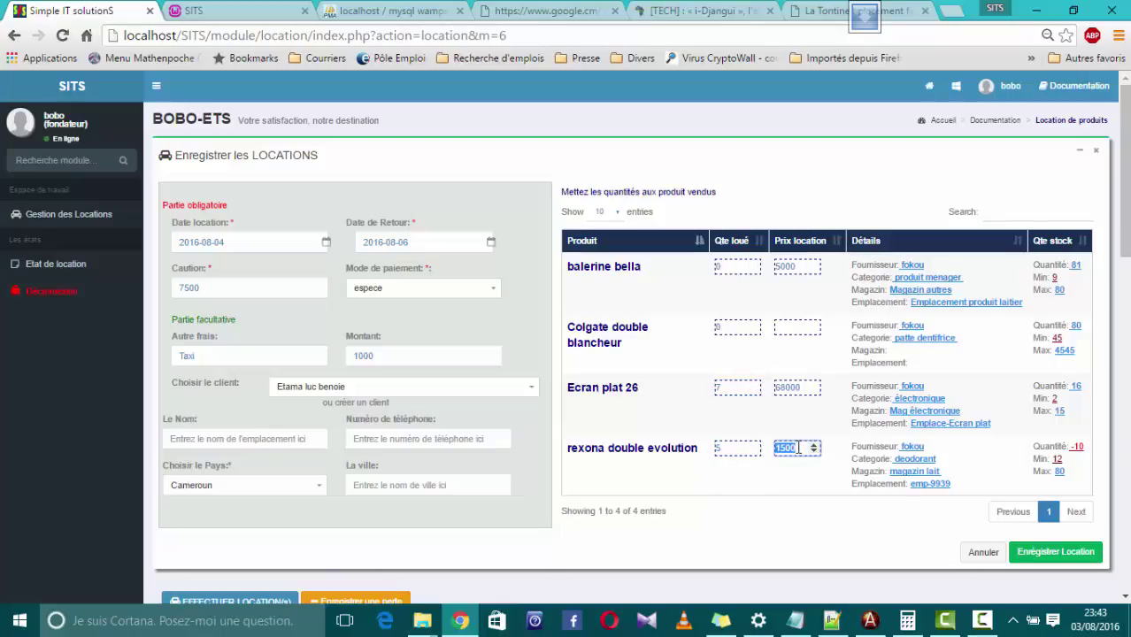
pyautogui.doubleClick(806, 386)
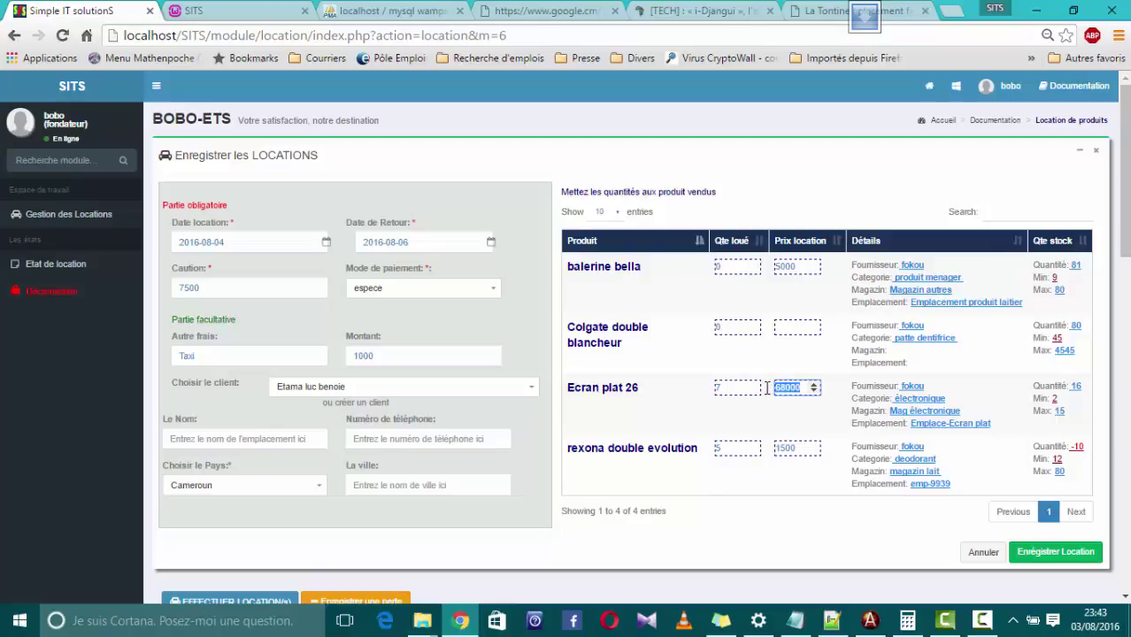
pyautogui.click(1054, 554)
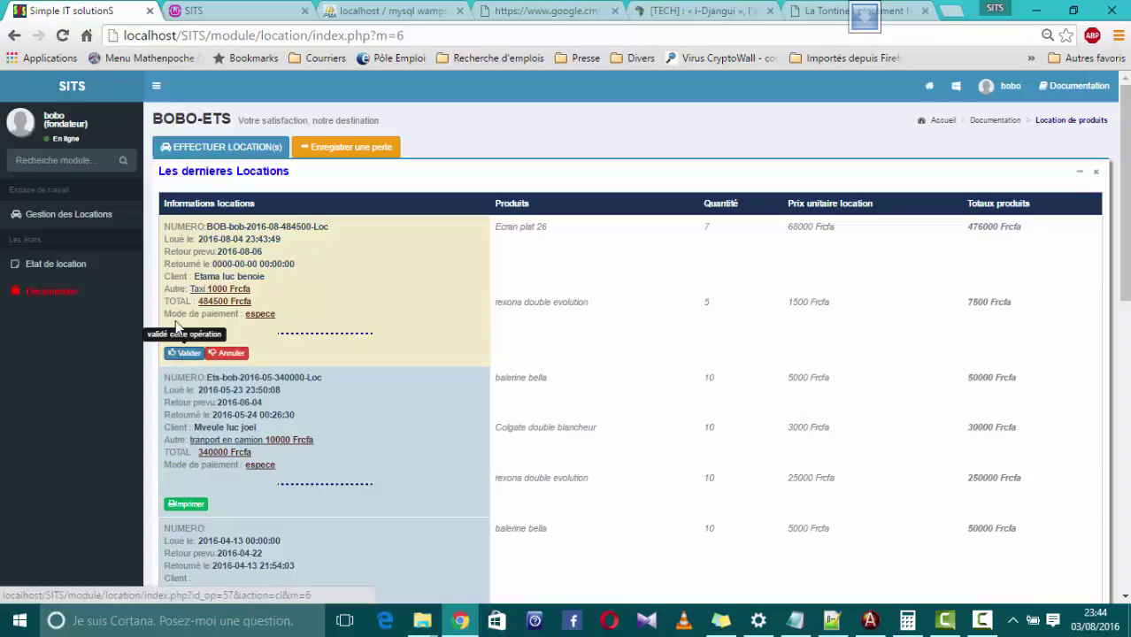
# - Validate the newly saved rental operation and open its printable invoice to check the returned-articles status
pyautogui.click(188, 354)
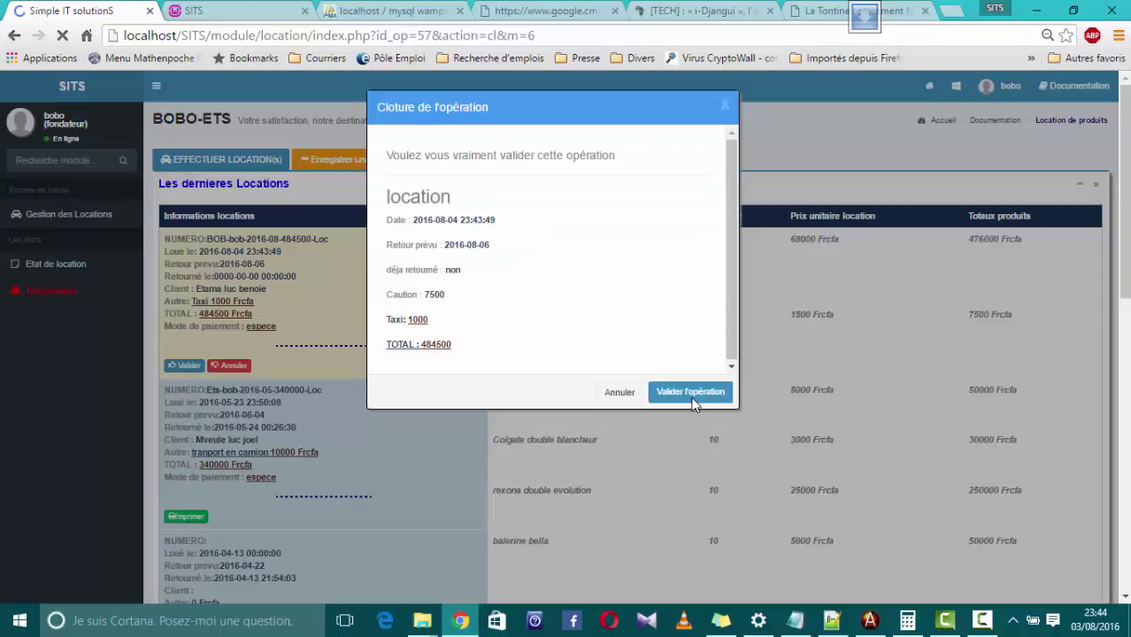
pyautogui.click(693, 402)
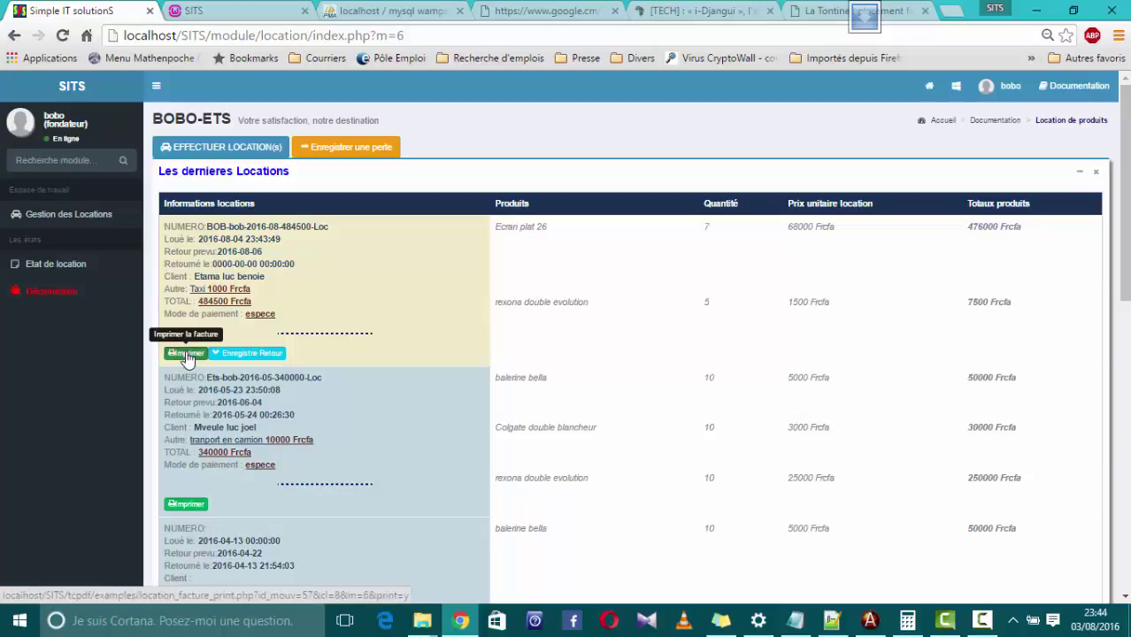
pyautogui.click(187, 356)
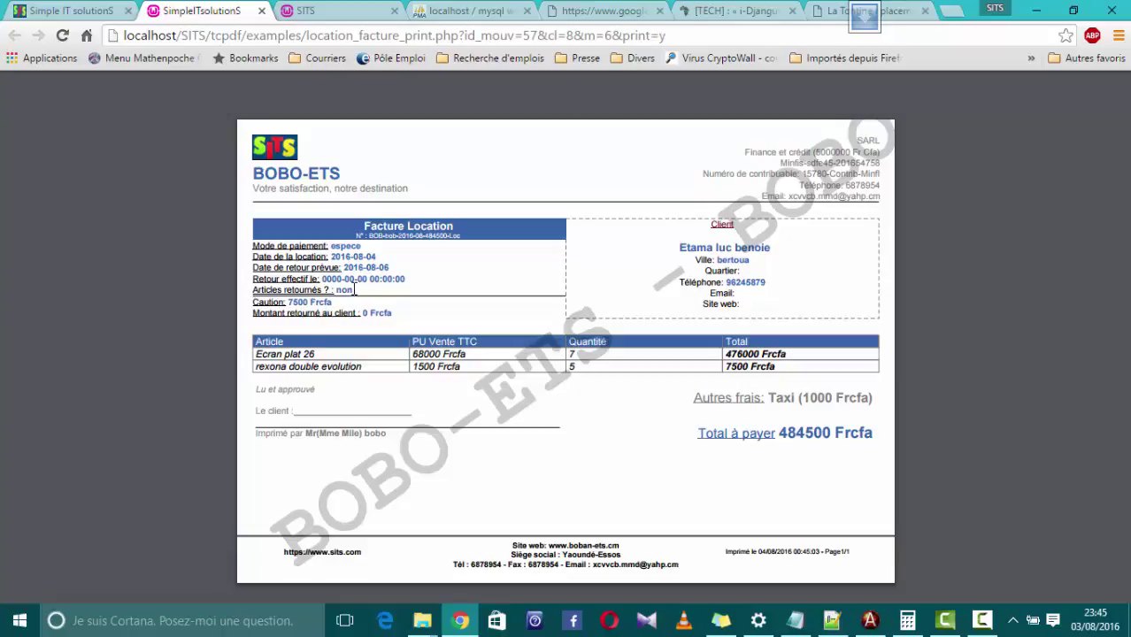
pyautogui.moveTo(355, 290); pyautogui.dragTo(337, 290)
pyautogui.click(355, 290)
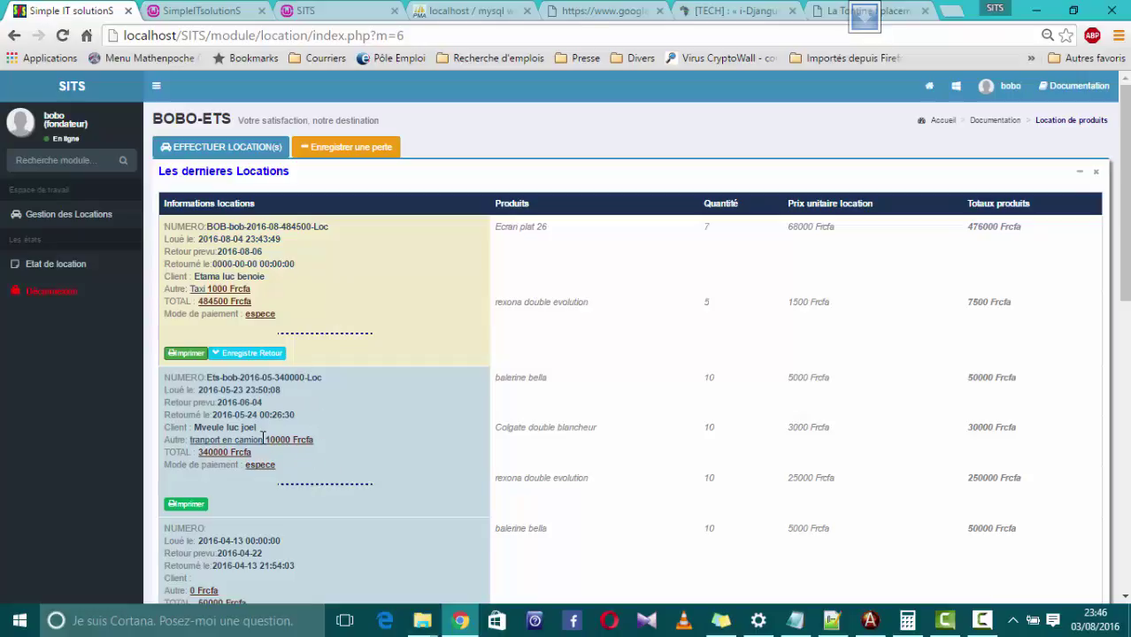
# - Record the new rental's return, keeping the proposed returned sum and adding the remark "le client a retourné tous les articles"
pyautogui.click(249, 357)
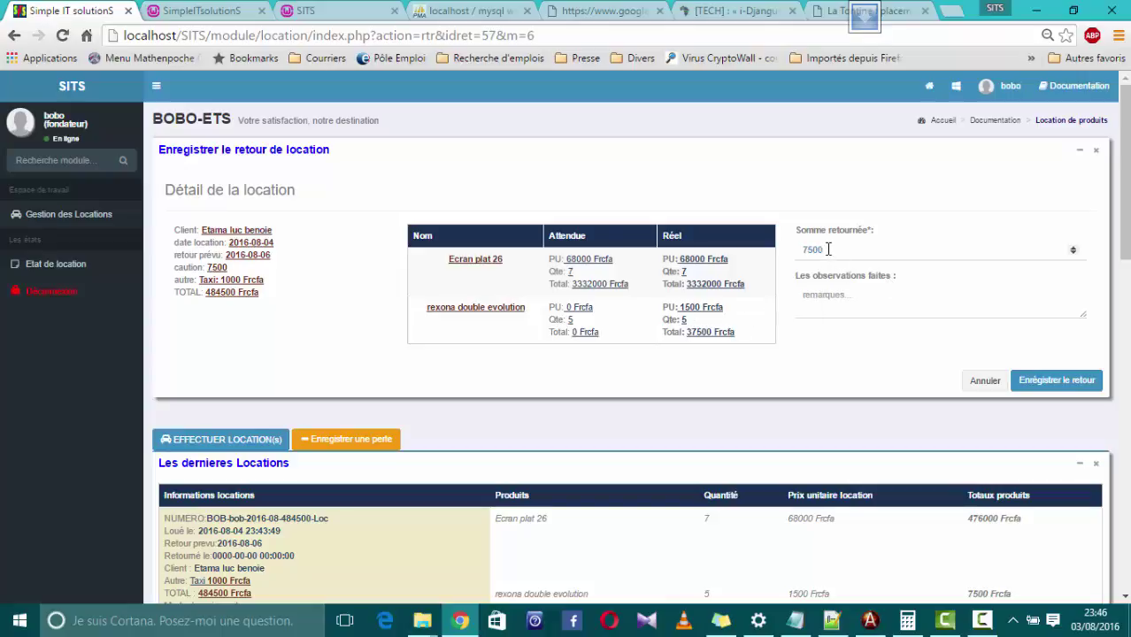
pyautogui.moveTo(829, 250); pyautogui.dragTo(798, 248)
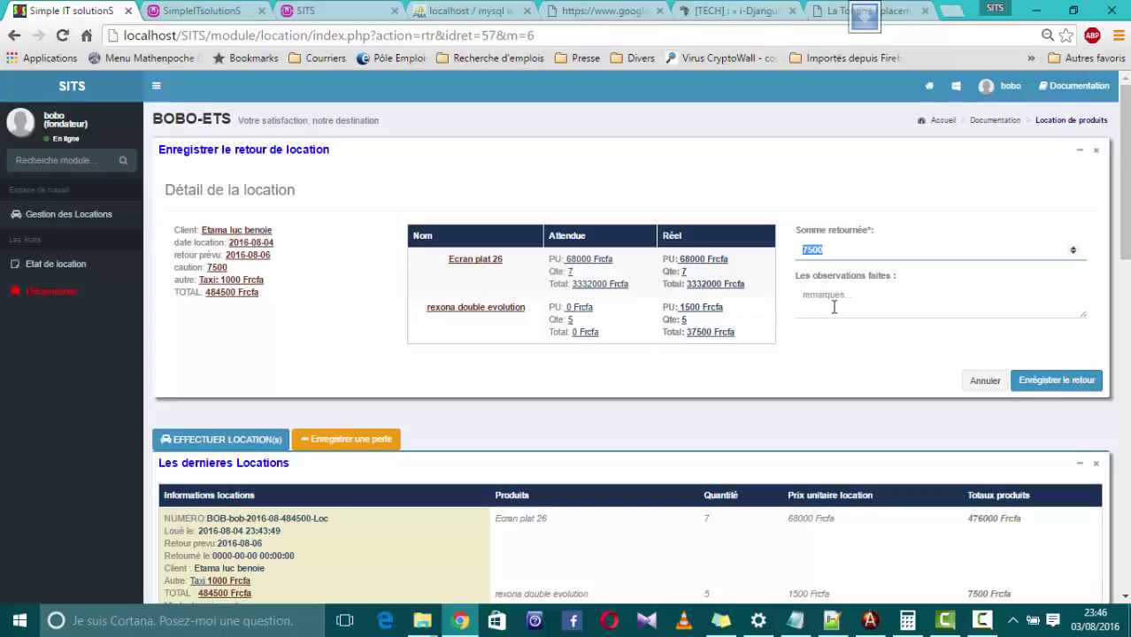
pyautogui.click(807, 299)
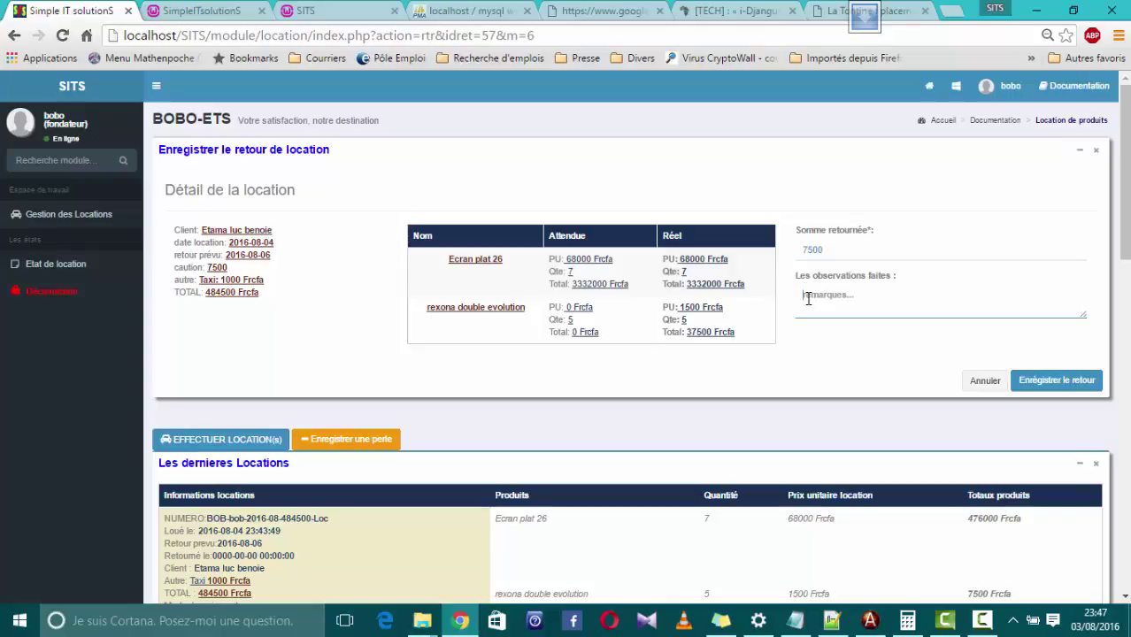
pyautogui.write('le client a retourné tous les articles')
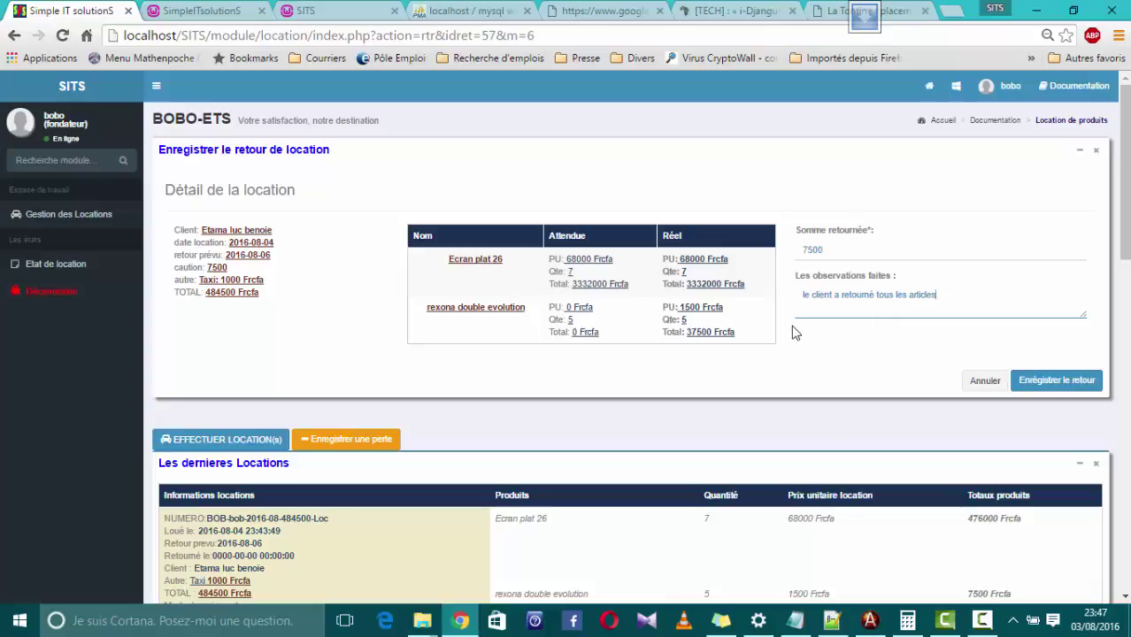
pyautogui.click(1059, 383)
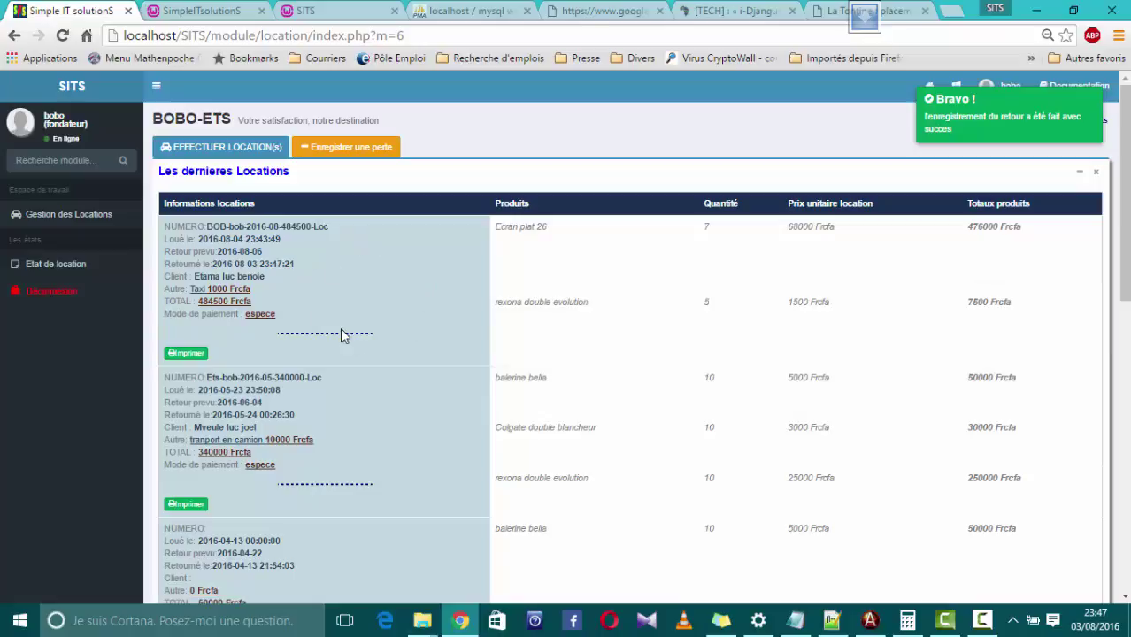
# - Open the returned rental's printable invoice and compare its return details with the invoice printed before the return
pyautogui.click(187, 354)
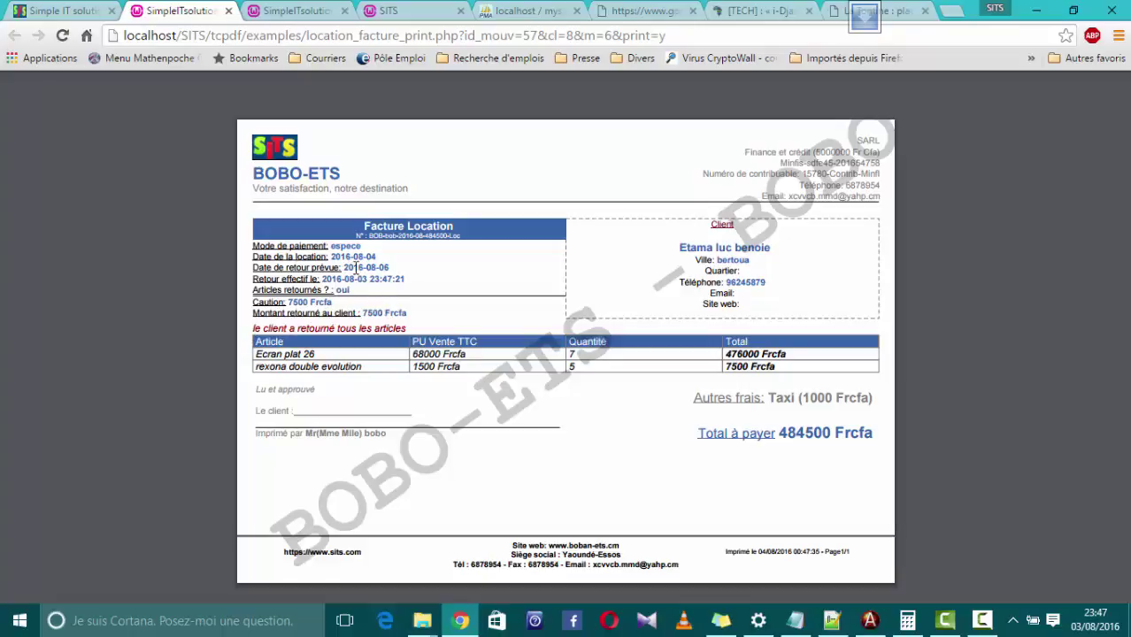
pyautogui.moveTo(284, 88)
pyautogui.click(285, 12)
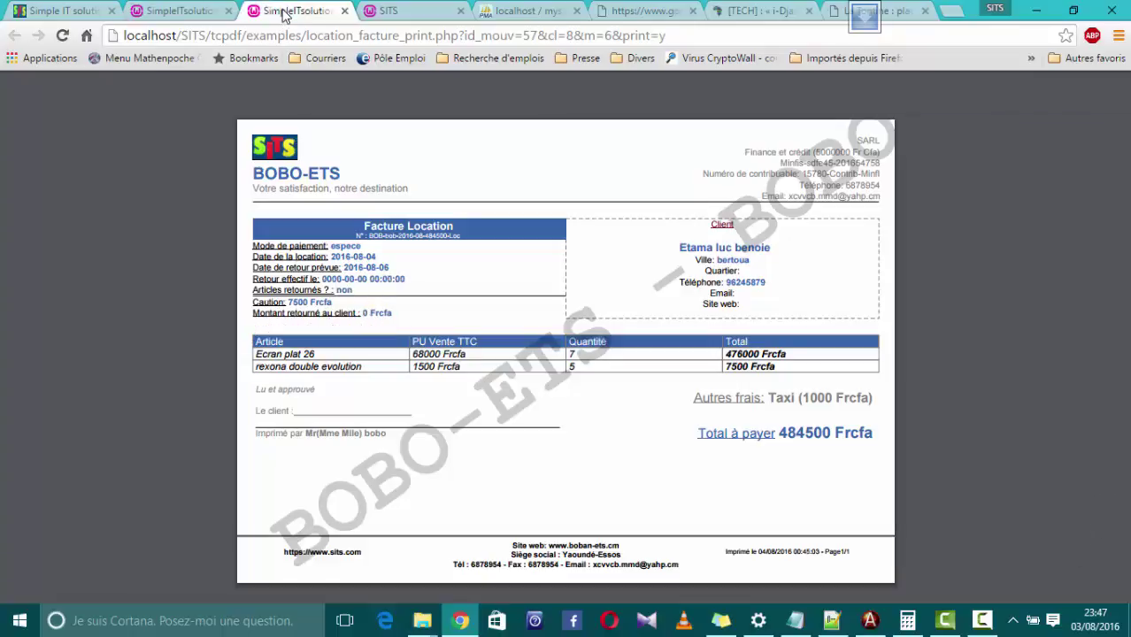
pyautogui.moveTo(337, 301)
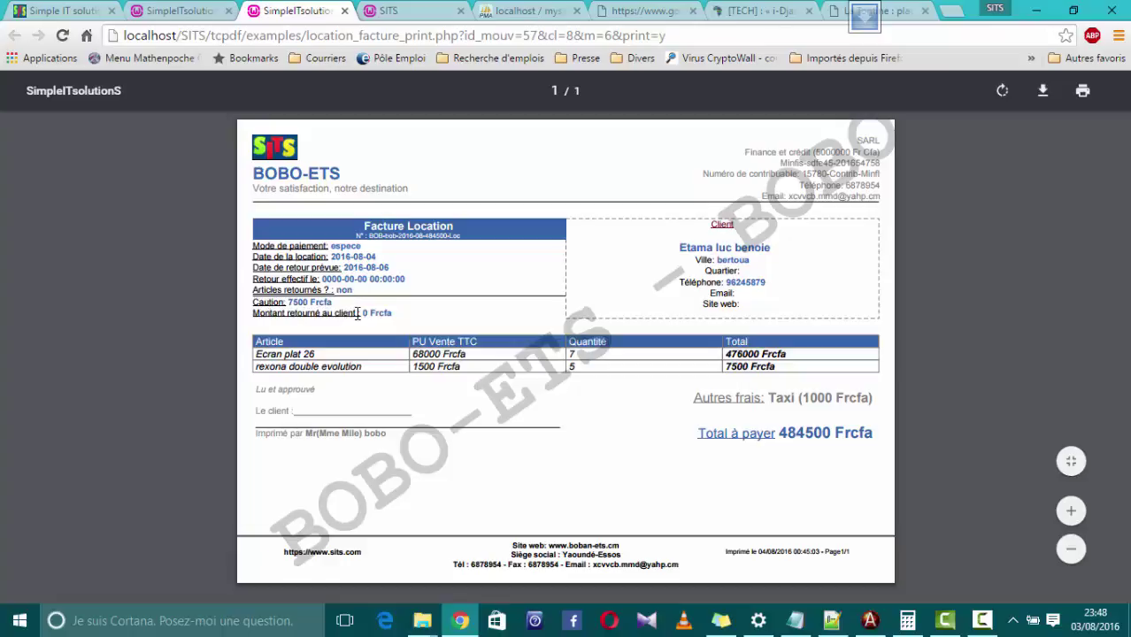
pyautogui.click(170, 12)
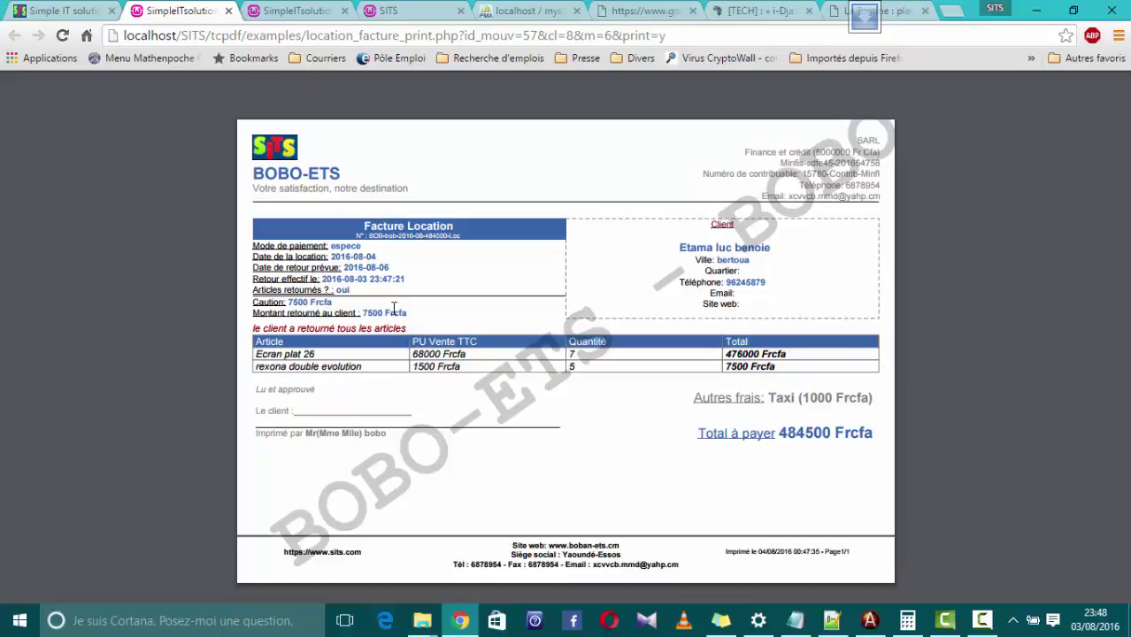
# - Go back to the rentals page and return to the modules window
pyautogui.click(79, 11)
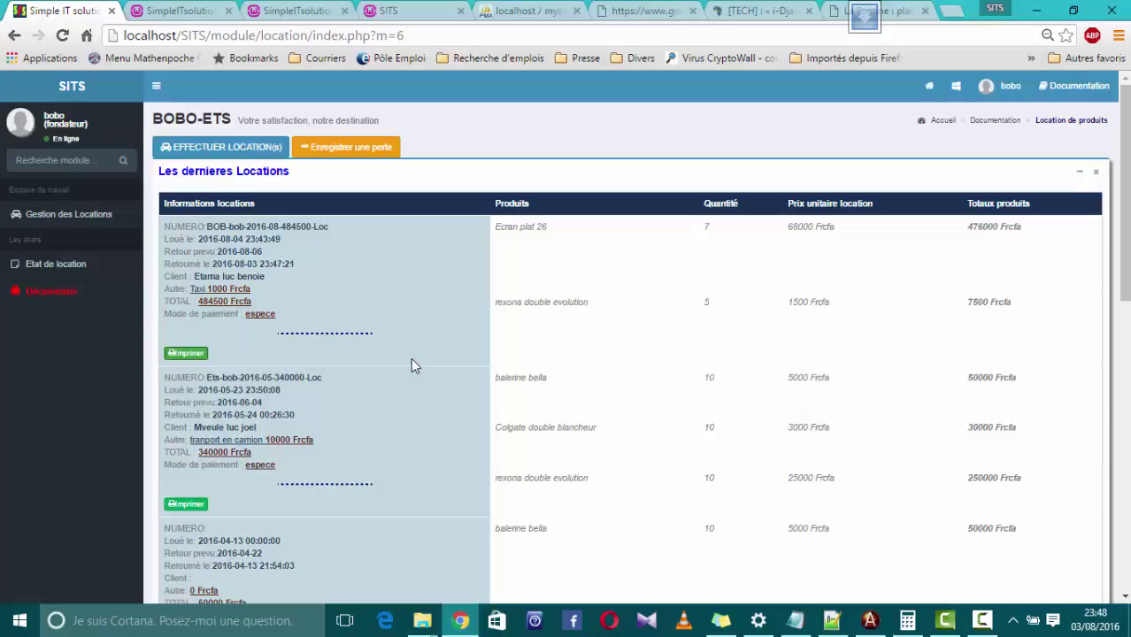
pyautogui.click(961, 89)
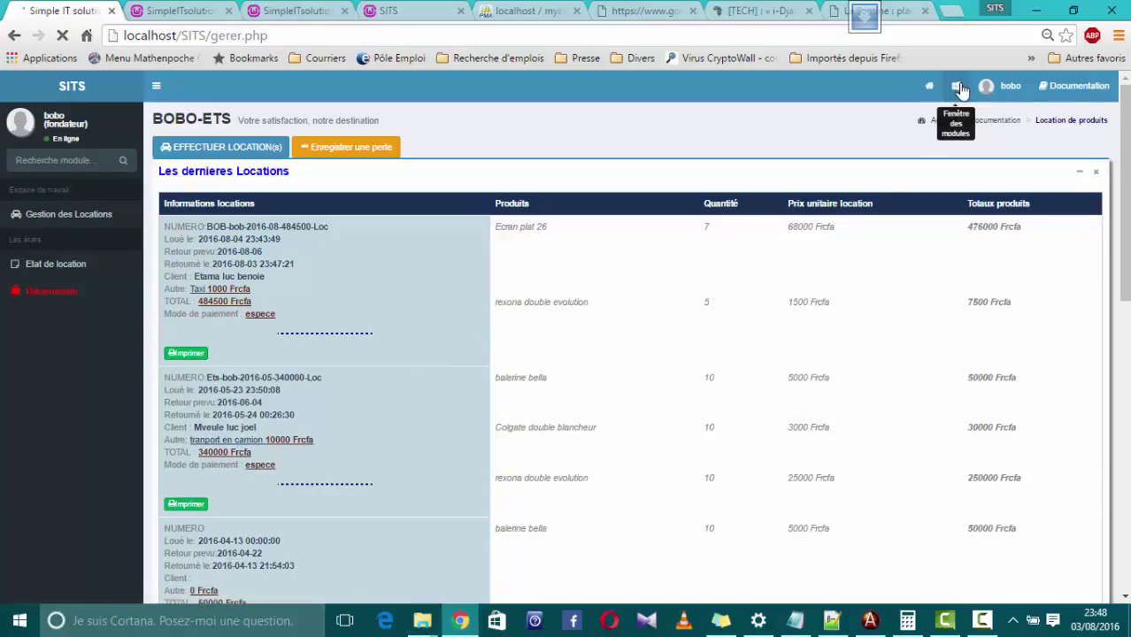